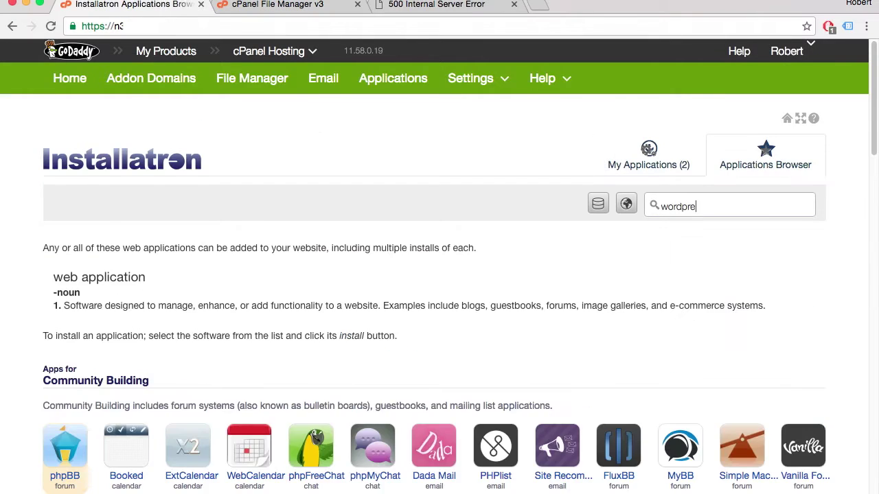
- Leave the Installatron install preview and go back to the punchsalad.com cPanel home page
left_click(796, 406)
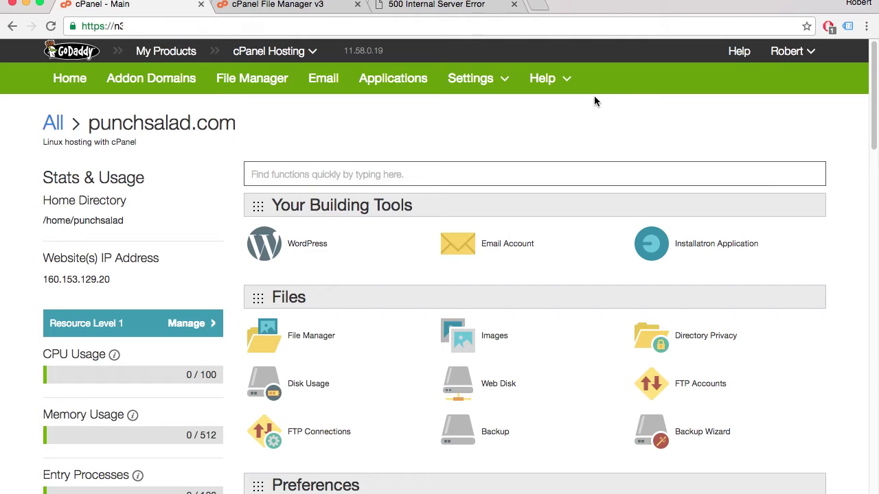
- Open Installatron from cPanel and go to its Applications Browser
scroll(585, 93, "down", 1)
left_click(726, 245)
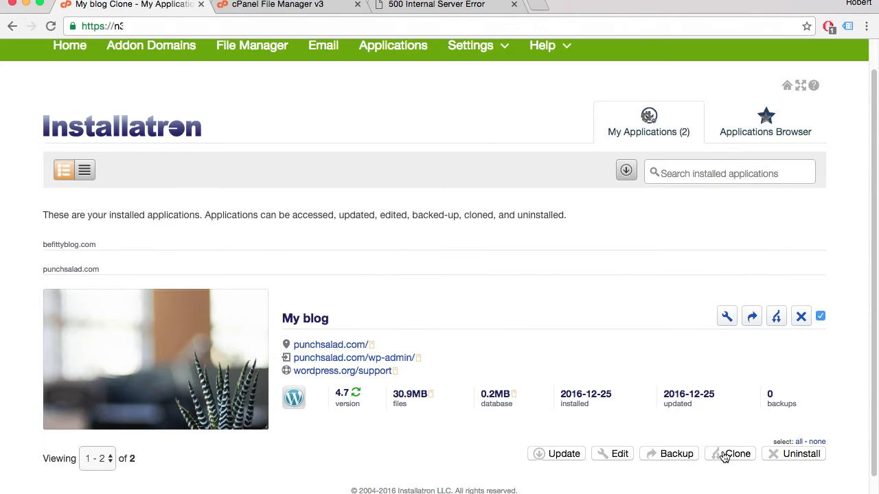
left_click(769, 121)
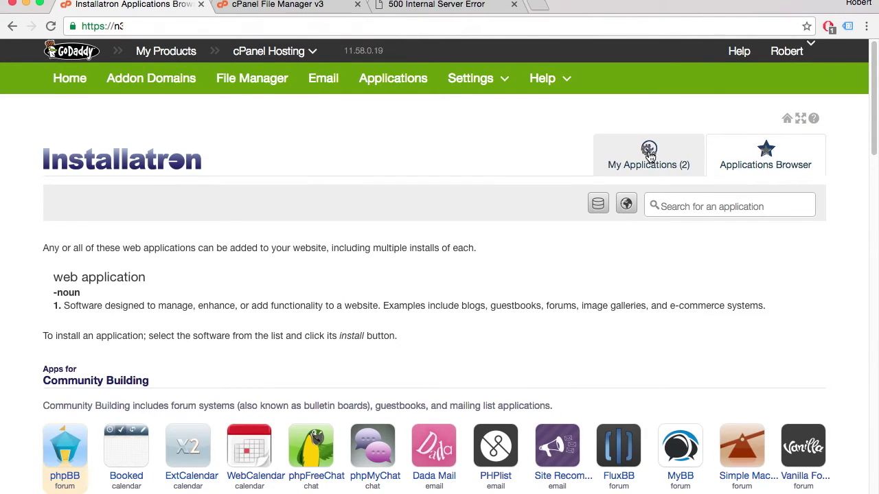
- Search the catalogue for 'wordpress' and start a new WordPress installation
left_click(706, 208)
type("wordpress")
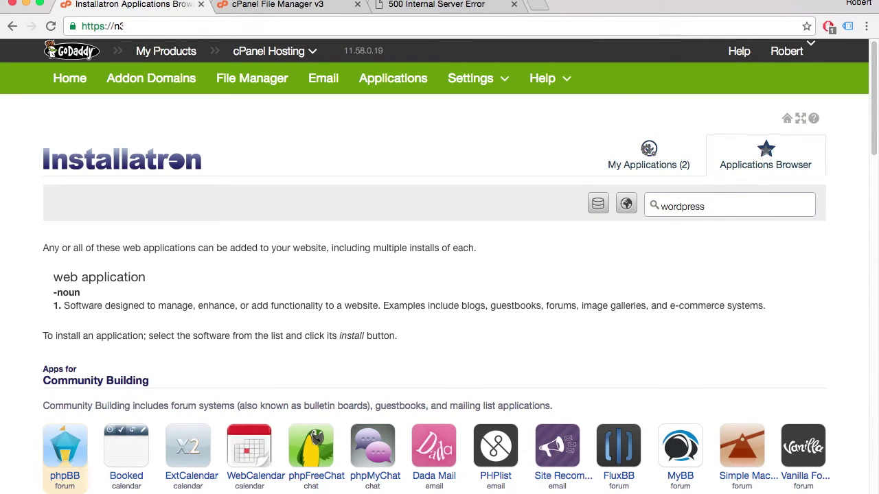
key("Return")
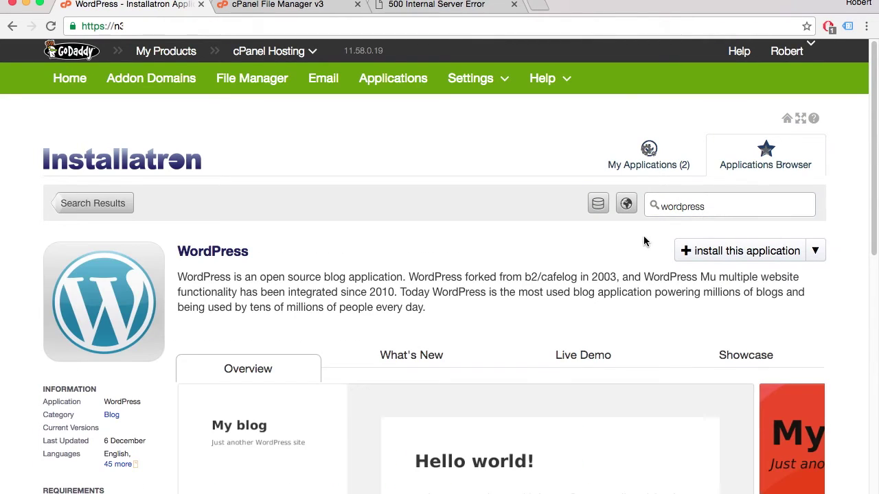
scroll(399, 255, "down", 1)
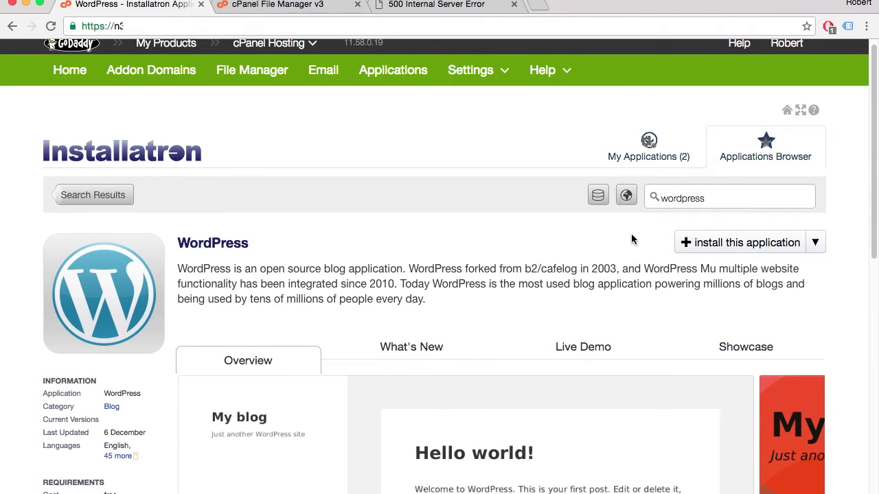
left_click(758, 241)
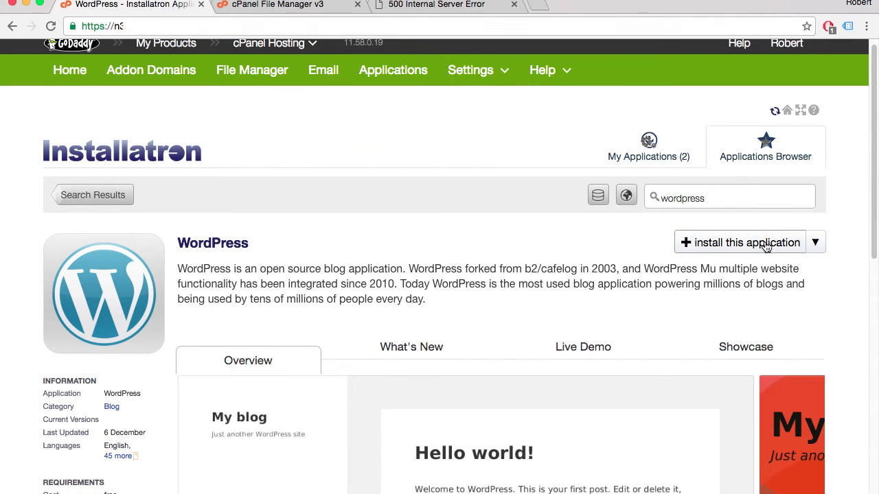
scroll(475, 325, "down", 3)
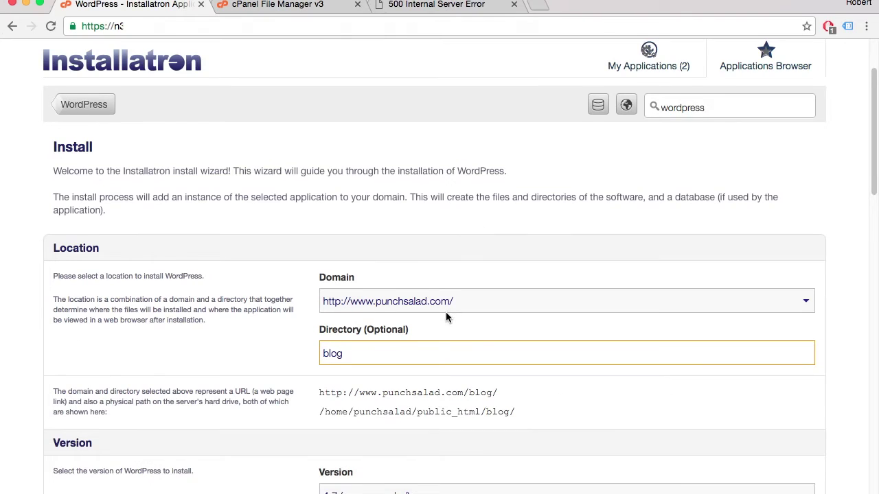
scroll(446, 317, "down", 1)
left_click(426, 266)
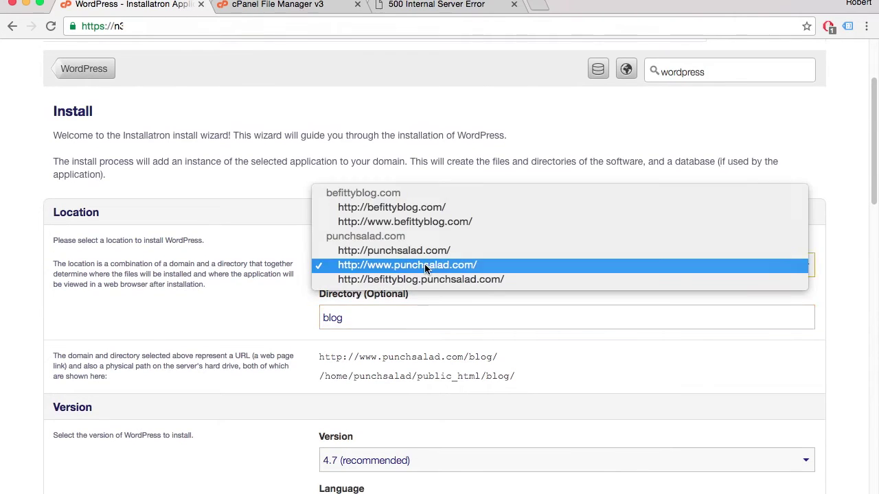
left_click(465, 222)
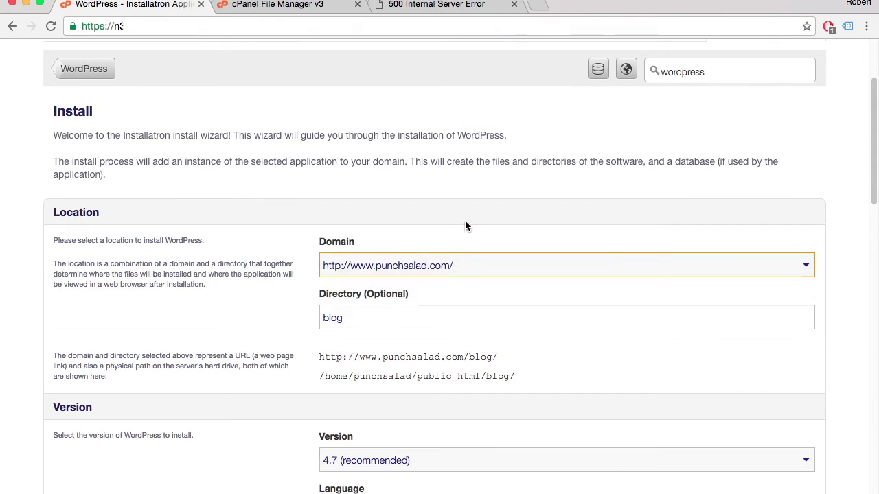
- Clear 'blog' from the Directory field so WordPress installs at the domain root
scroll(387, 309, "down", 1)
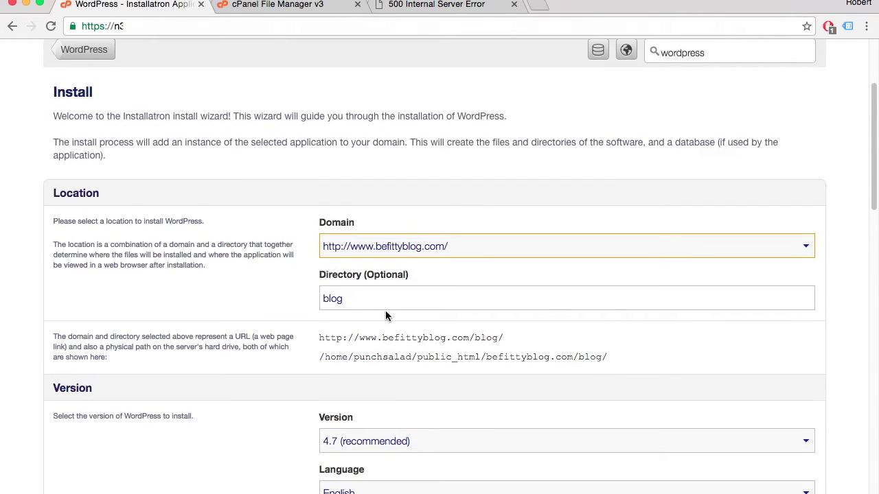
left_click(334, 297)
double_click(334, 297)
key("BackSpace")
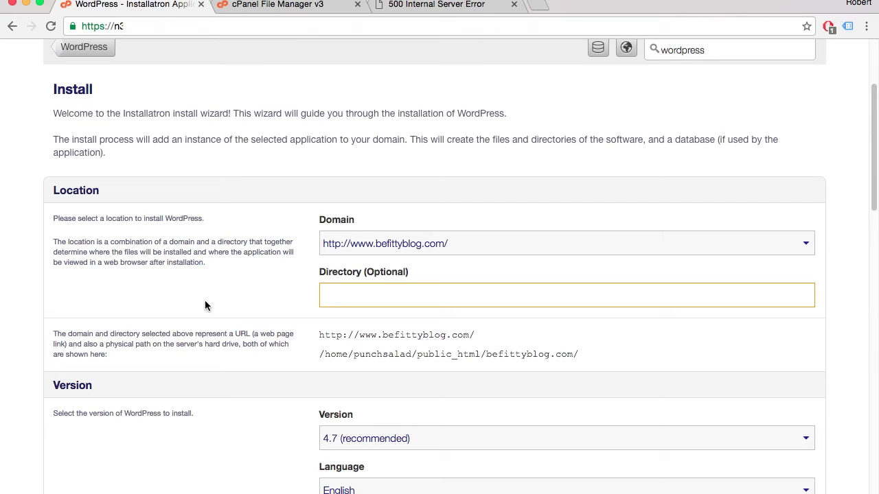
left_click(205, 305)
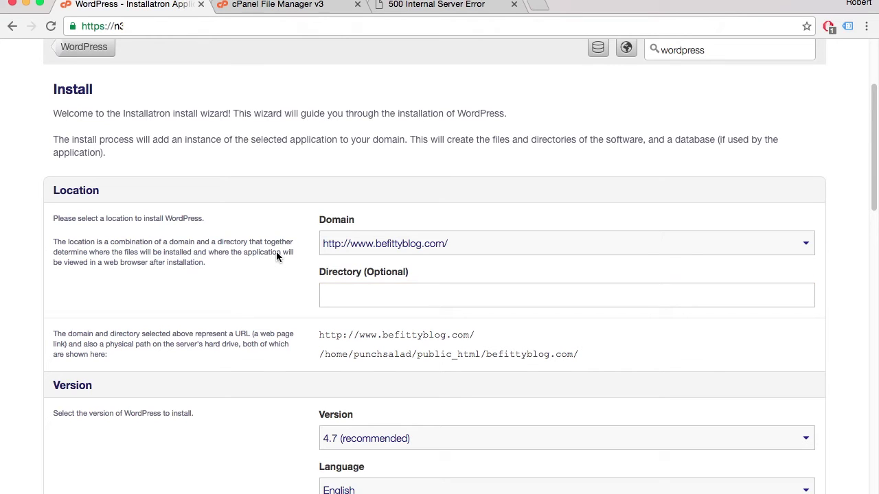
left_click(473, 246)
left_click(482, 246)
- Delete the retyped 'blog' so the Directory field stays empty, then scroll down the form
left_click(494, 283)
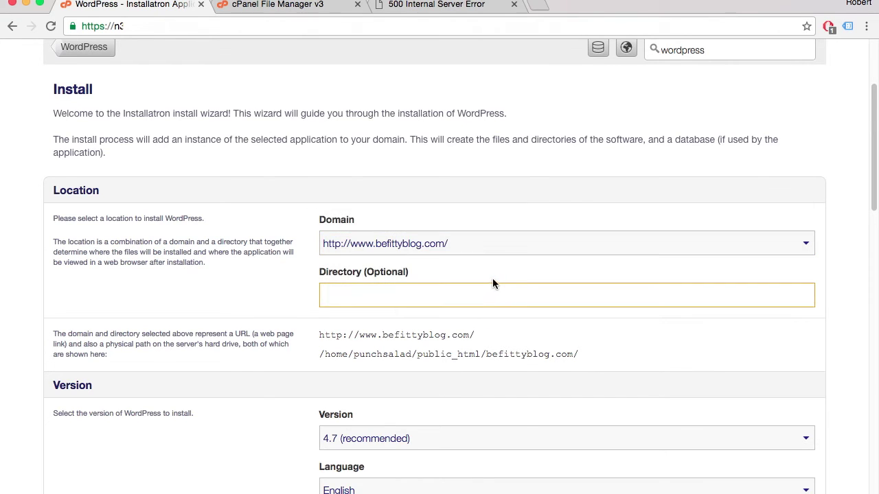
type("blog")
double_click(412, 290)
key("BackSpace")
left_click(231, 293)
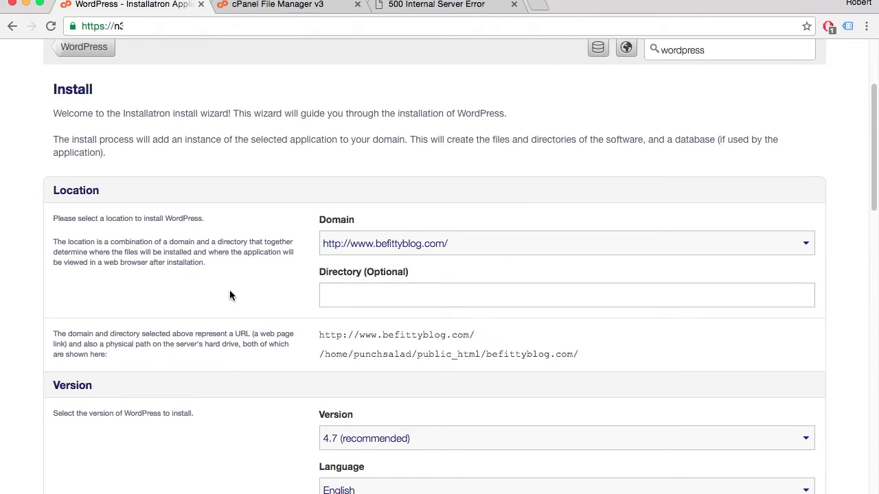
scroll(231, 293, "down", 2)
scroll(232, 292, "down", 7)
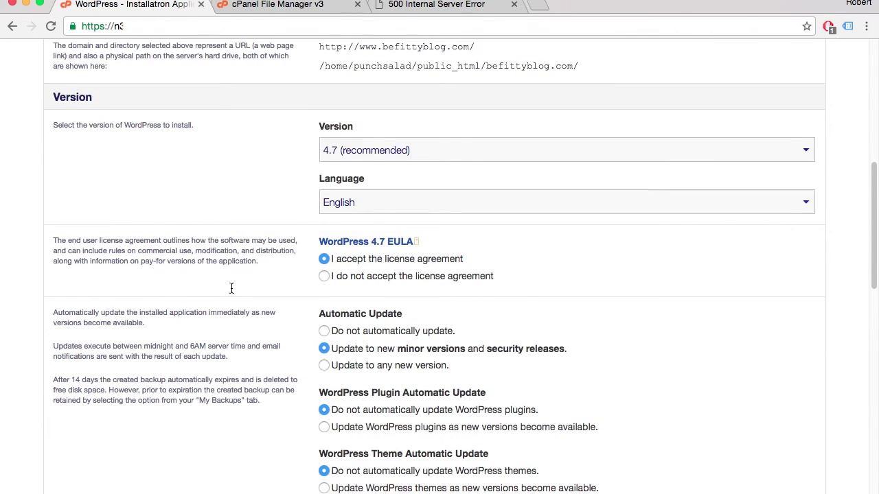
scroll(231, 289, "down", 20)
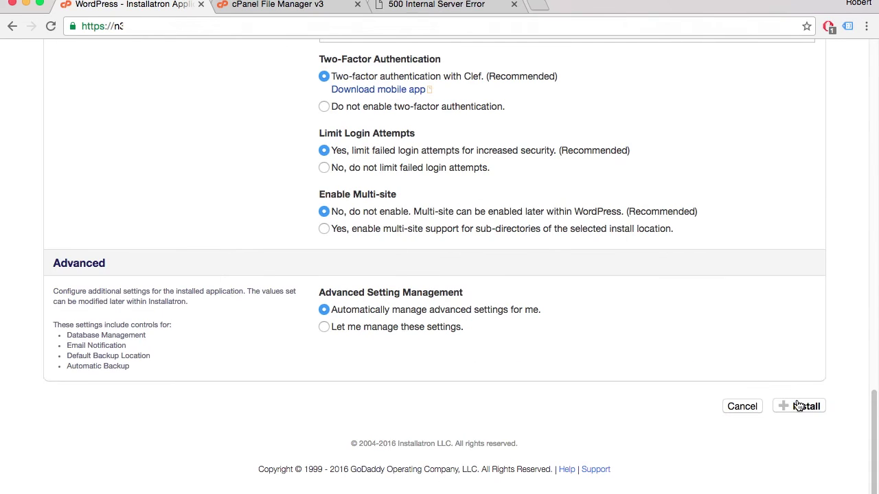
- Start the WordPress installation and dismiss the Google Smart Lock save-password prompt
left_click(797, 403)
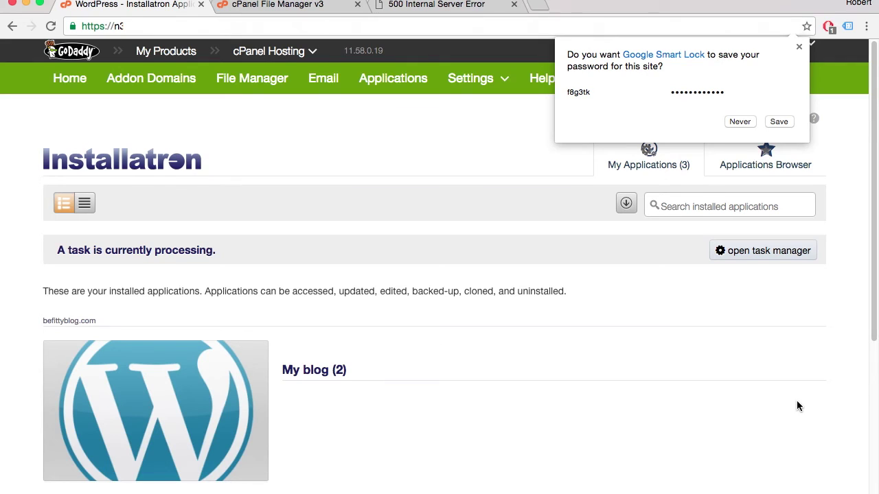
left_click(799, 46)
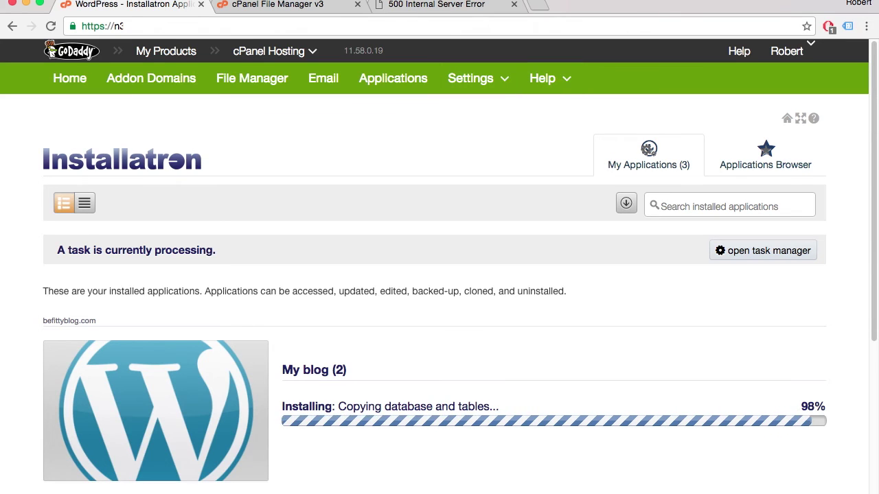
- Reload befittyblog.com in the error tab, then open the wp-admin link from My Applications in a new tab
left_click(433, 6)
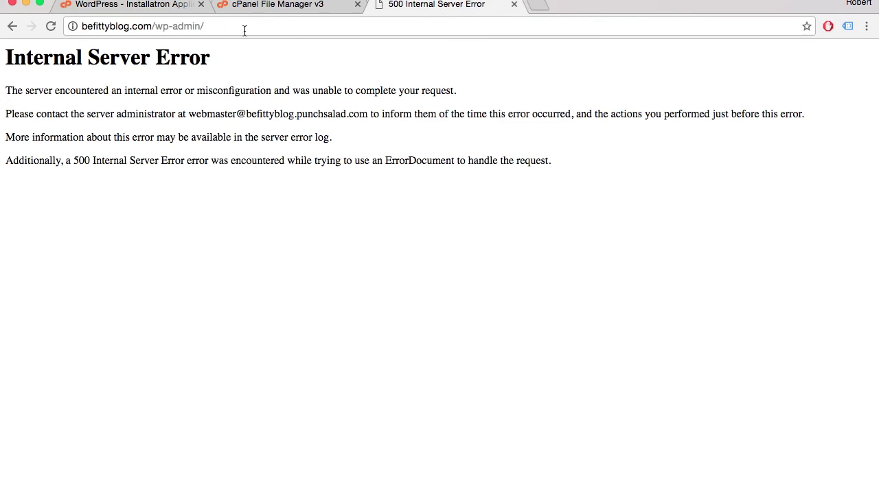
left_click_drag(161, 27, 330, 26)
key("BackSpace")
key("BackSpace")
key("Return")
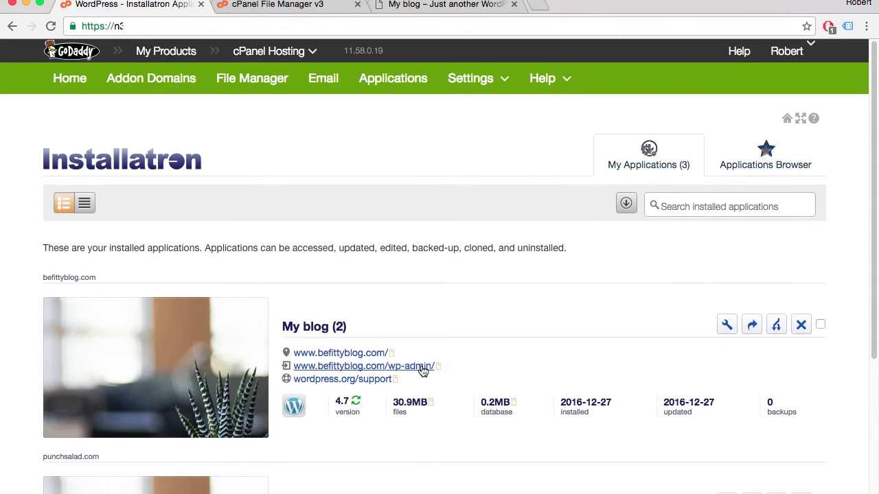
right_click(417, 370)
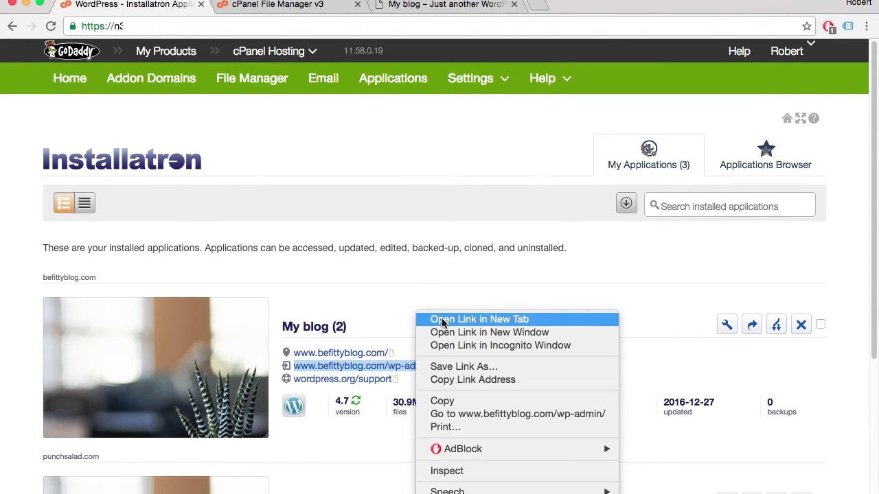
left_click(440, 316)
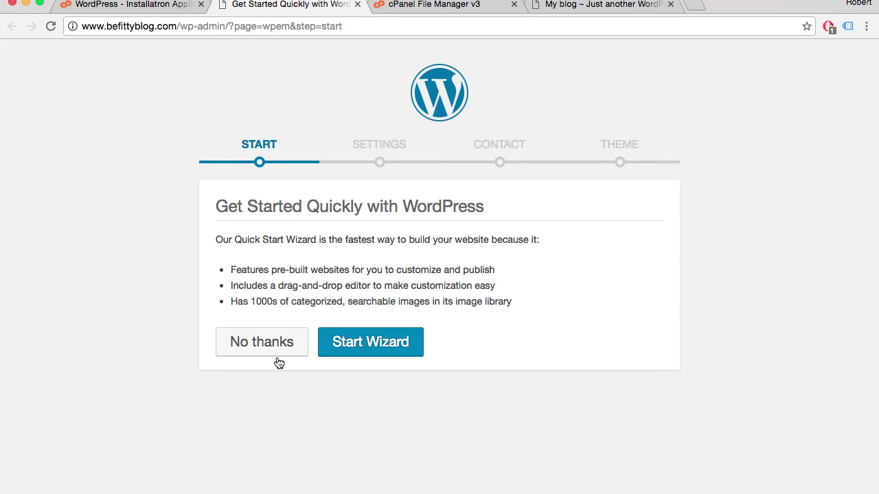
- Decline the quick start wizard with No thanks and confirm with OK to reach the WordPress 4.7 Dashboard
left_click(278, 356)
left_click(560, 180)
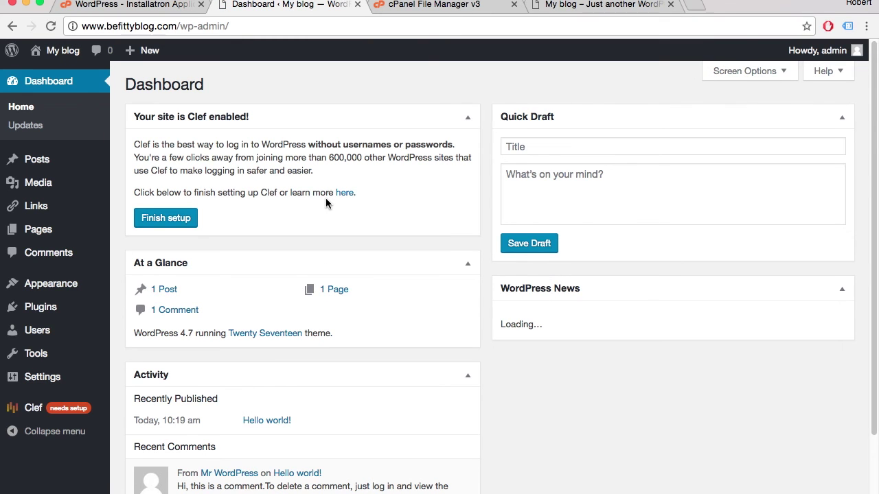
scroll(325, 198, "down", 3)
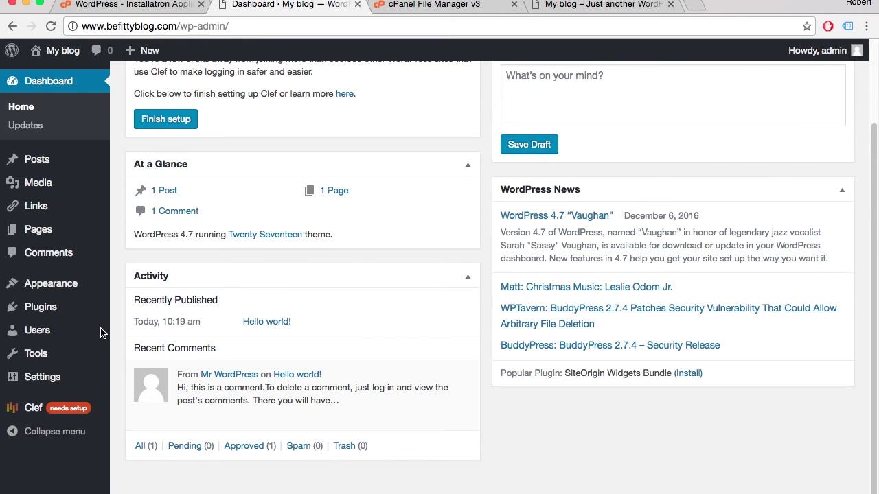
scroll(344, 200, "up", 3)
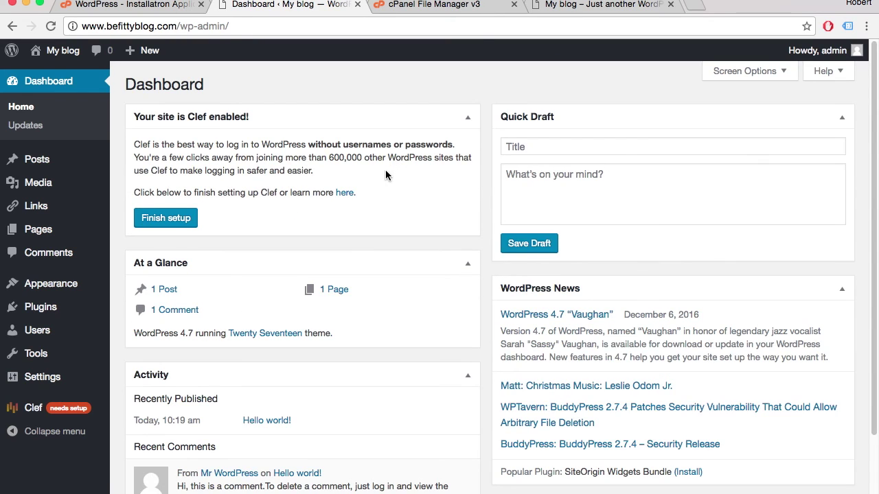